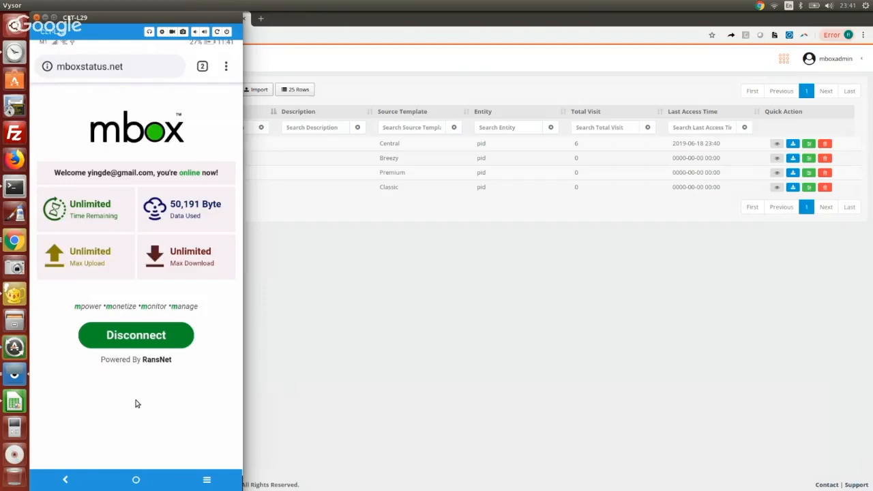
Step: Switch to Chrome, open the backend settings of the portalvlan10 captive portal and enable the survey in its survey form
click(554, 286)
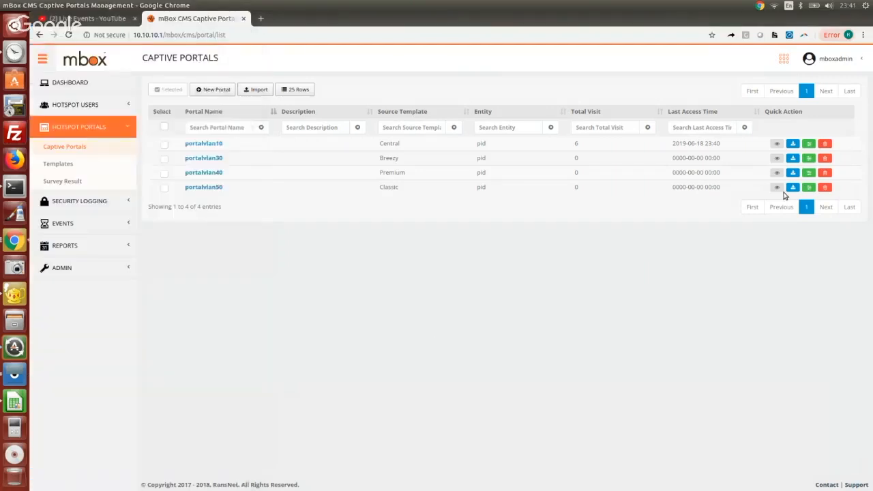
click(812, 143)
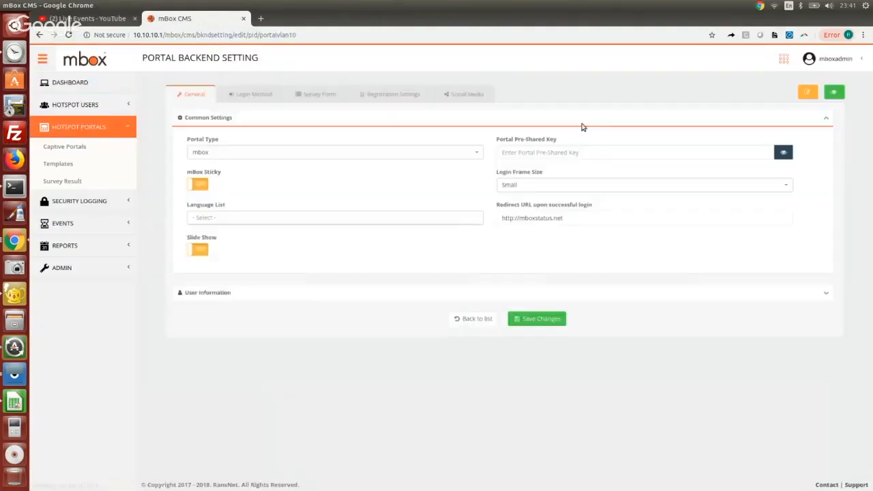
click(306, 86)
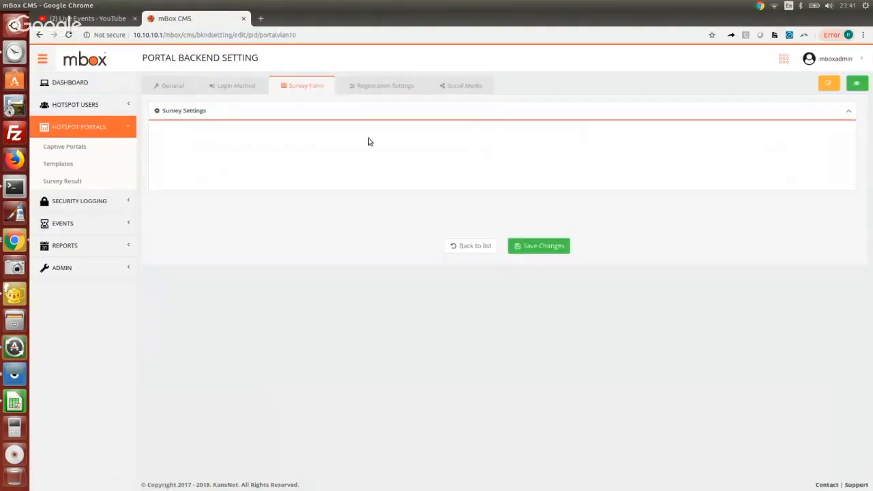
click(403, 137)
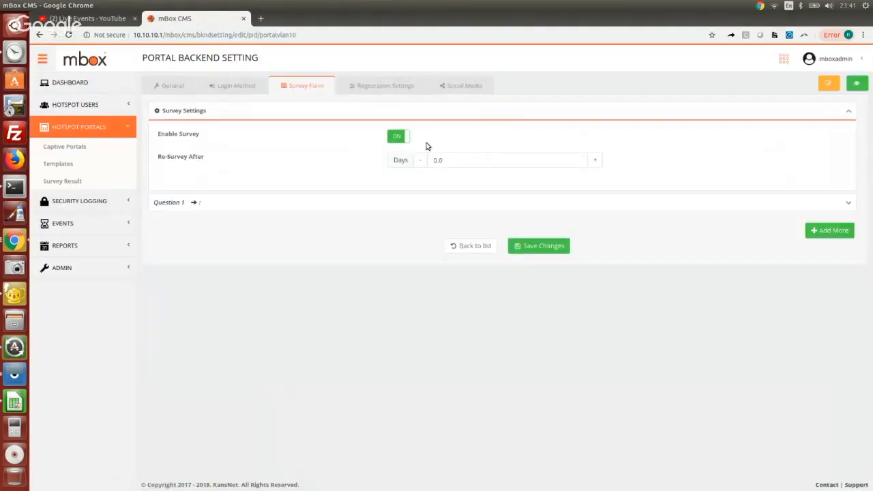
Step: Copy "Are you a member of AEON Mall?" from the Survey Qs file in Geany into Question 1 of the survey form
click(602, 208)
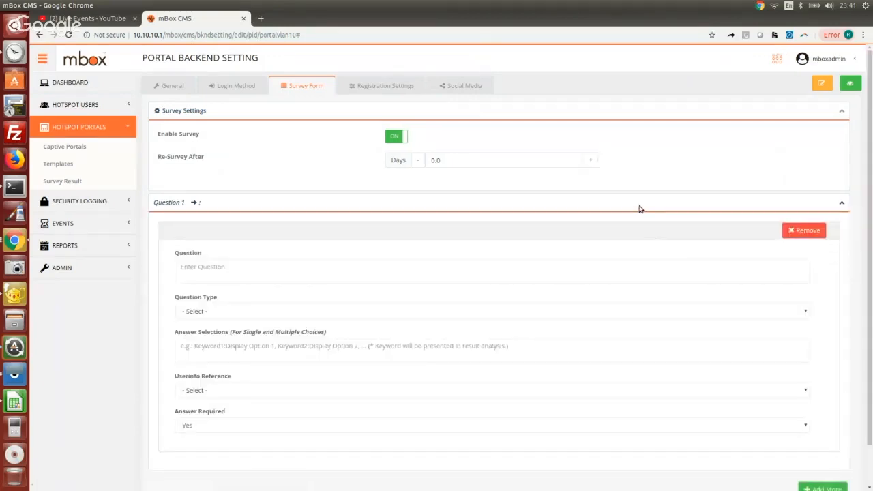
scroll(640, 209, down, 1)
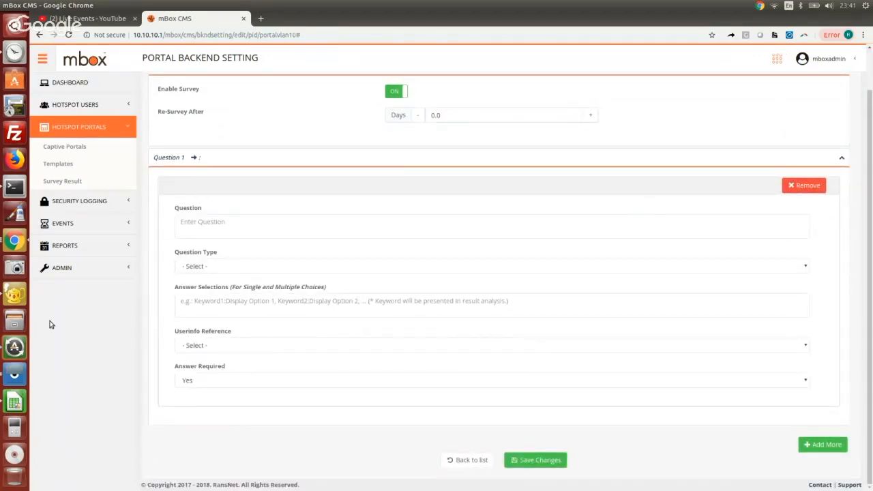
click(15, 295)
drag(602, 140, 476, 140)
key(ctrl+c)
click(273, 217)
key(ctrl+v)
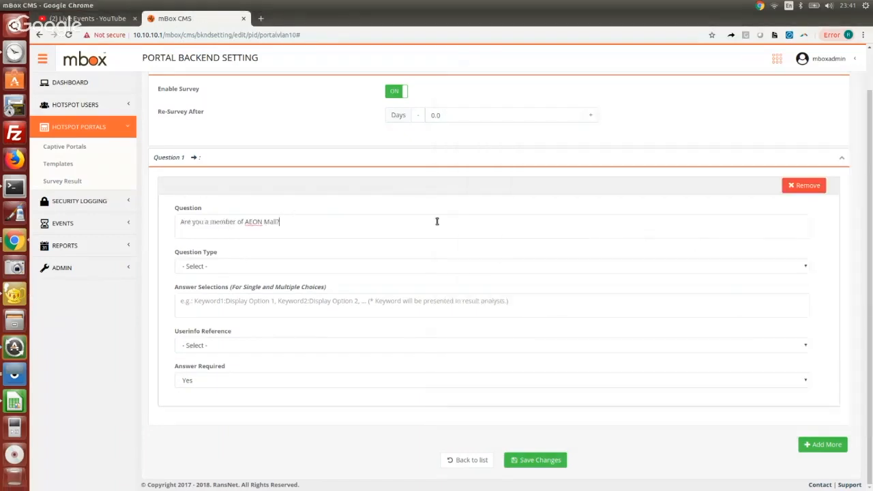
Step: Make Question 1 a Single Choice question and copy in the answer selections "1-1:yes, 1-2:no" from the Survey Qs file
click(377, 266)
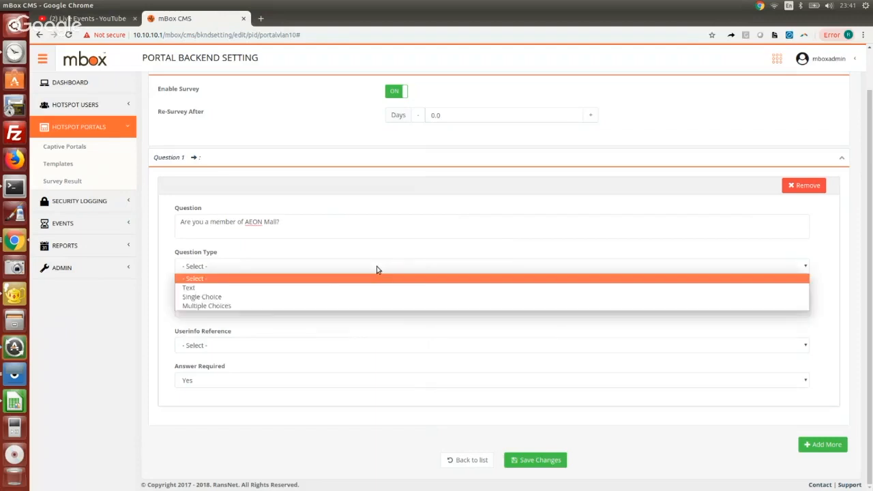
key(alt+Tab)
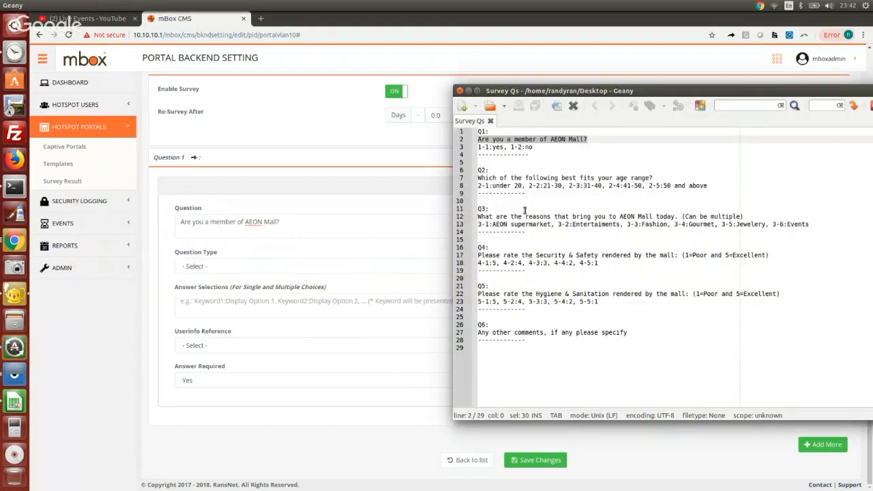
click(299, 266)
click(268, 297)
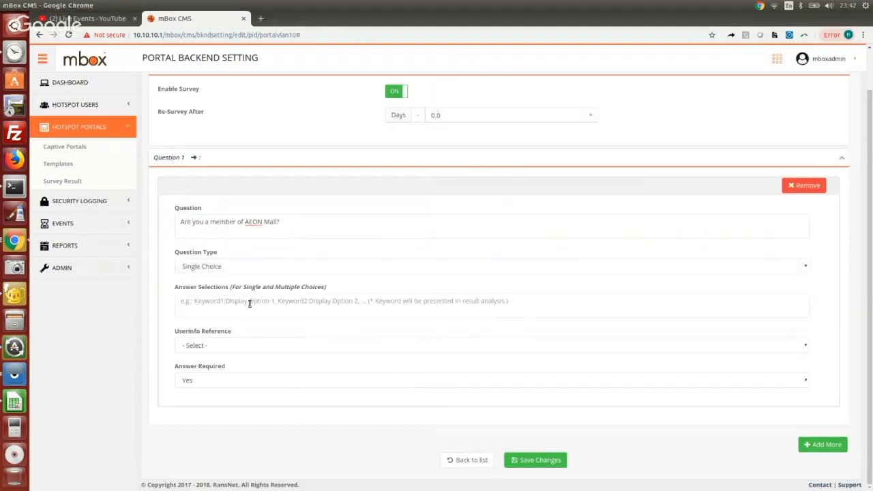
key(alt+Tab)
drag(534, 147, 469, 151)
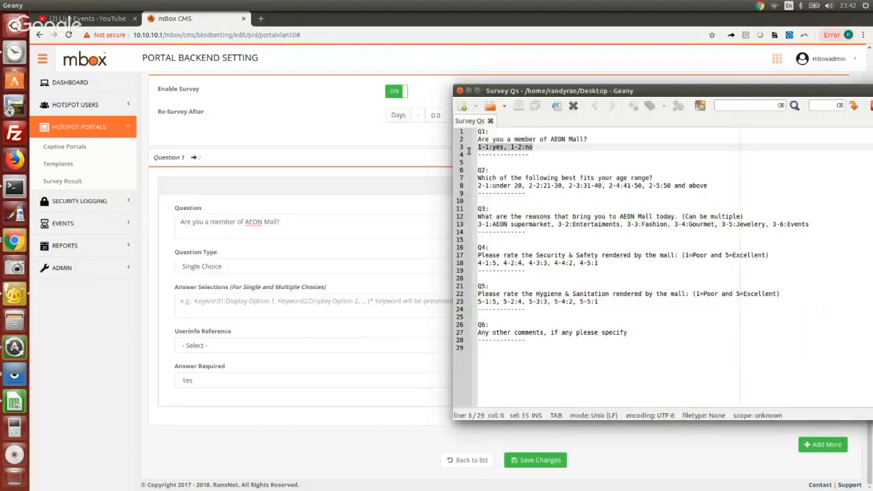
key(ctrl+c)
click(263, 309)
key(ctrl+v)
double_click(196, 302)
double_click(219, 300)
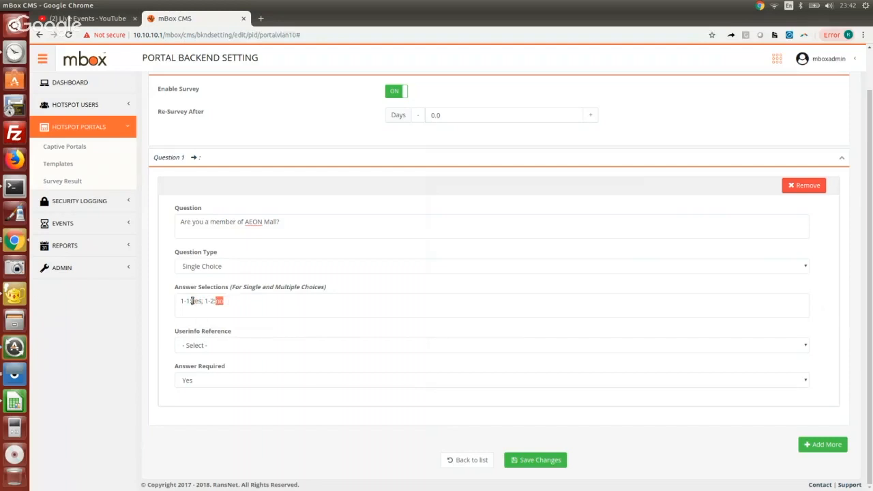
drag(190, 301, 180, 301)
click(239, 302)
drag(181, 301, 191, 302)
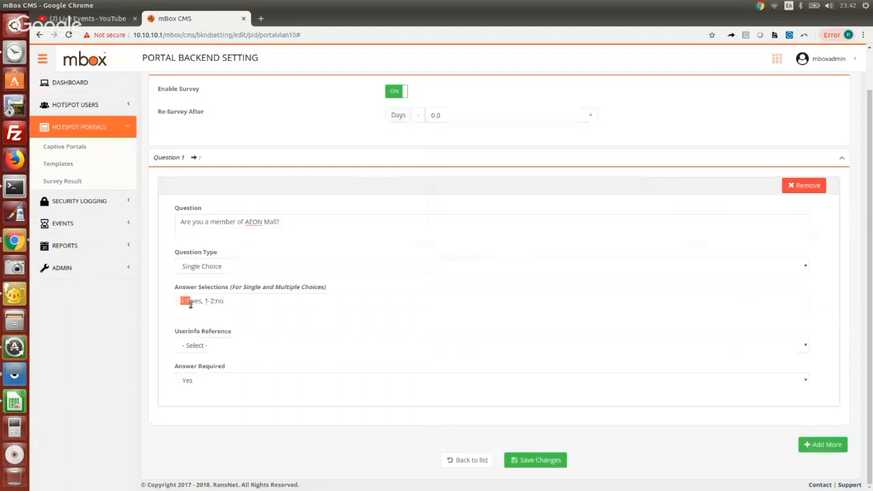
double_click(197, 302)
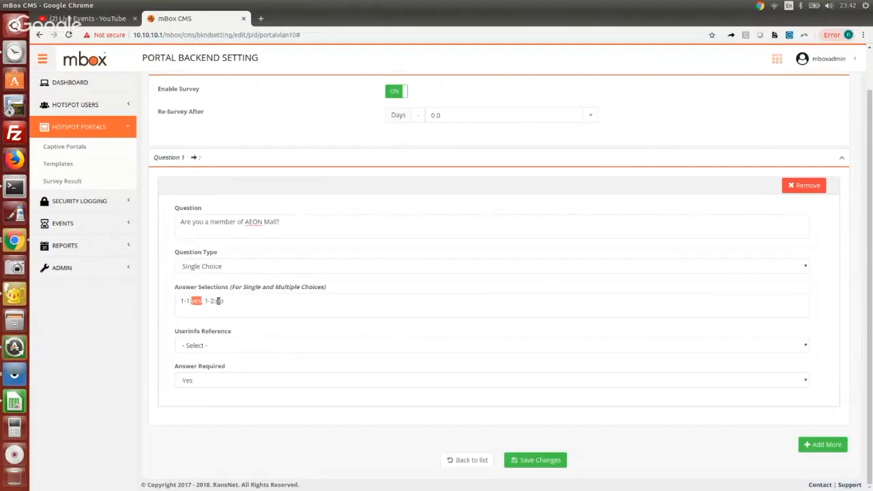
Step: Save the portal settings with Question 1, then add an empty Question 2 to the survey form and expand it
click(554, 462)
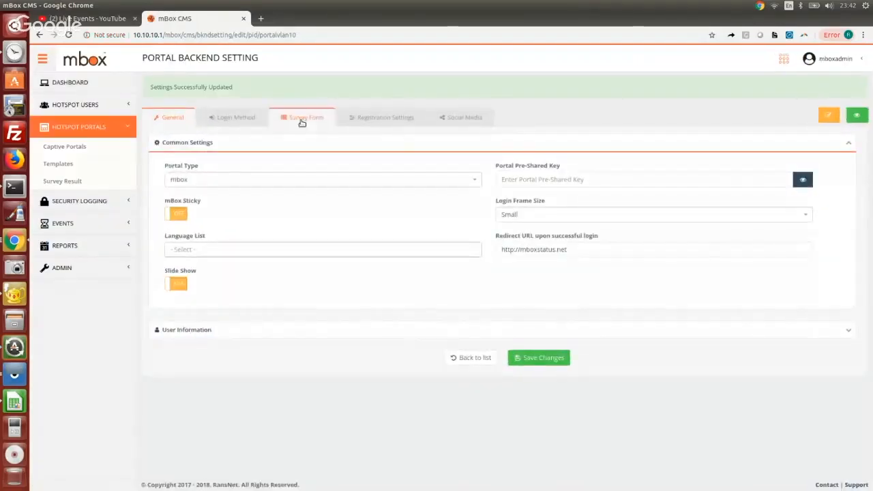
click(304, 119)
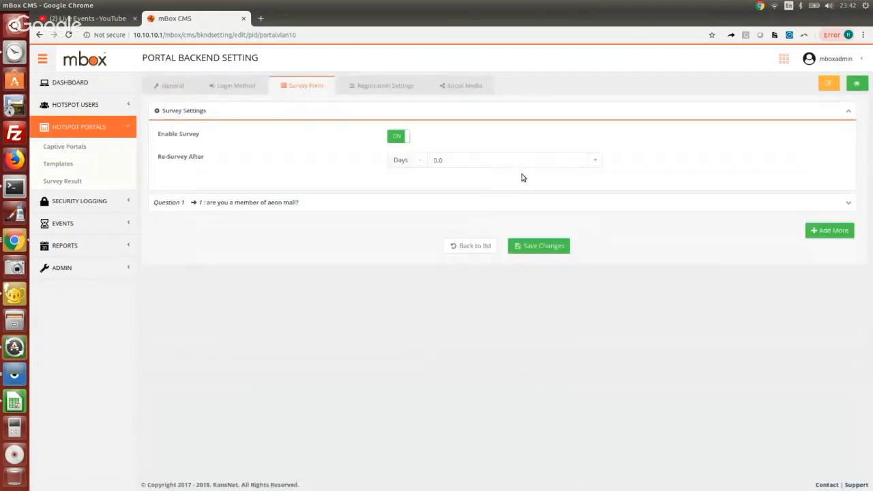
click(831, 231)
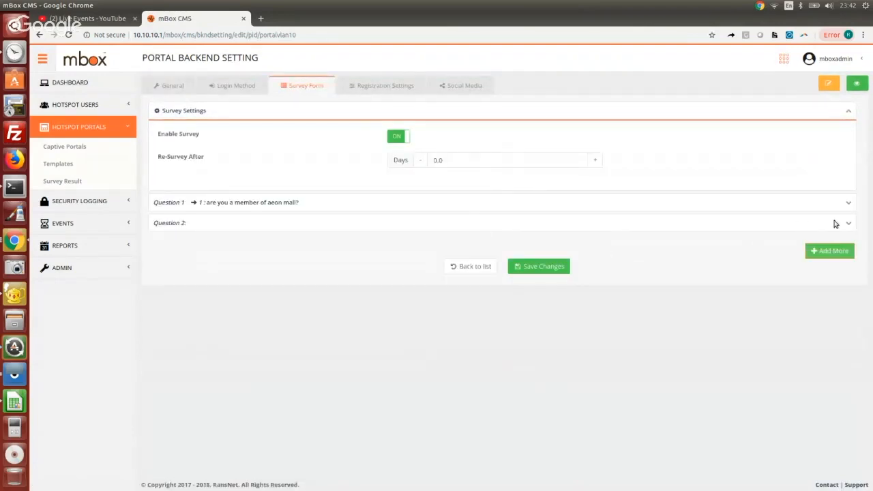
click(848, 224)
scroll(583, 227, down, 2)
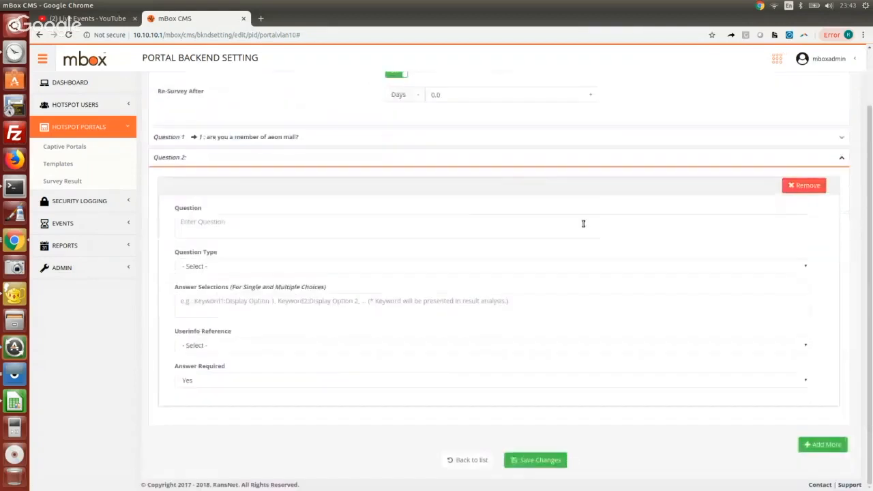
Step: Copy "Which of the following best fits your age range?" from the Survey Qs file into Question 2 and set its type to Single Choice
key(alt+Tab)
drag(669, 174, 478, 177)
key(ctrl+c)
click(325, 223)
key(ctrl+v)
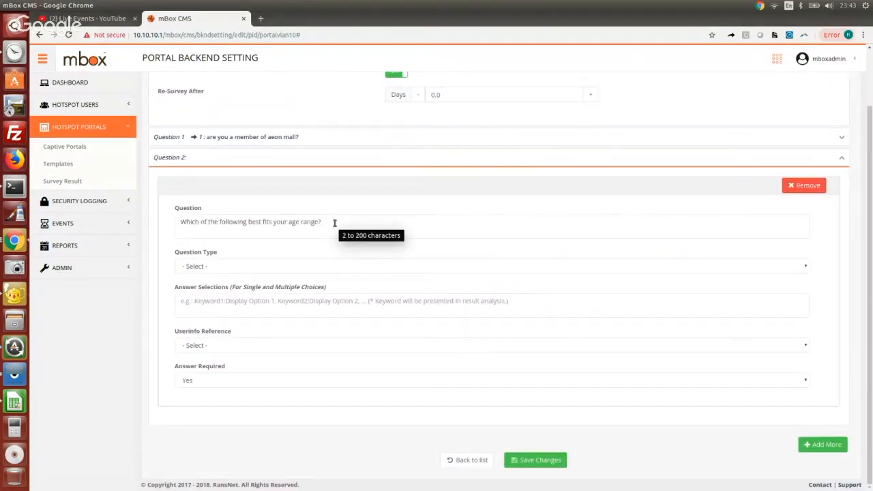
click(318, 266)
click(322, 299)
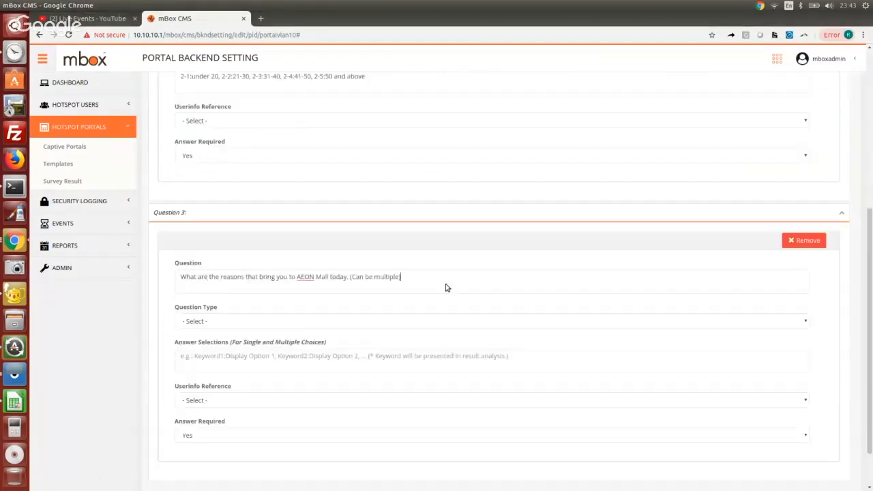
Step: Set Question 3 to Multiple Choices with answers "3-1:AEON supermarket, 3-2:Entertaiments, 3-3:Fashion, 3-4:Gourmet, 3-5:Jewelery, 3-6:Events" from the Survey Qs file
scroll(446, 287, down, 1)
click(303, 298)
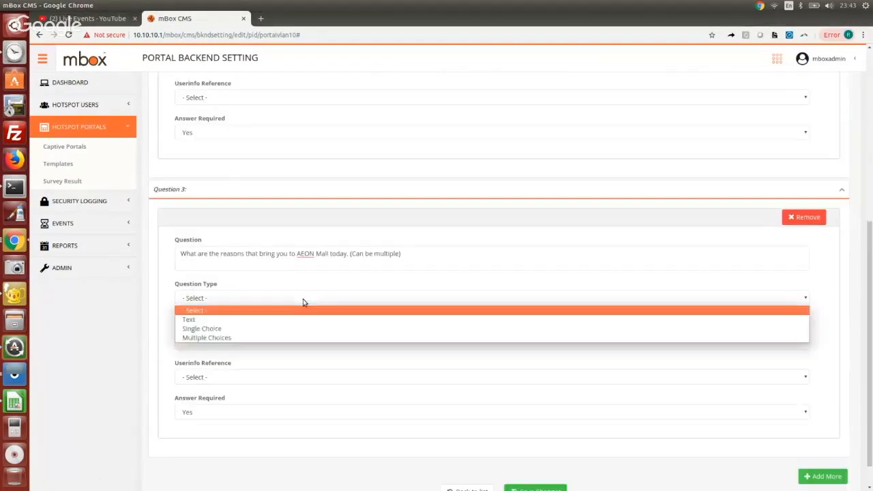
click(298, 338)
key(alt+Tab)
drag(810, 222, 451, 223)
key(ctrl+c)
click(255, 344)
key(ctrl+v)
drag(181, 333, 249, 334)
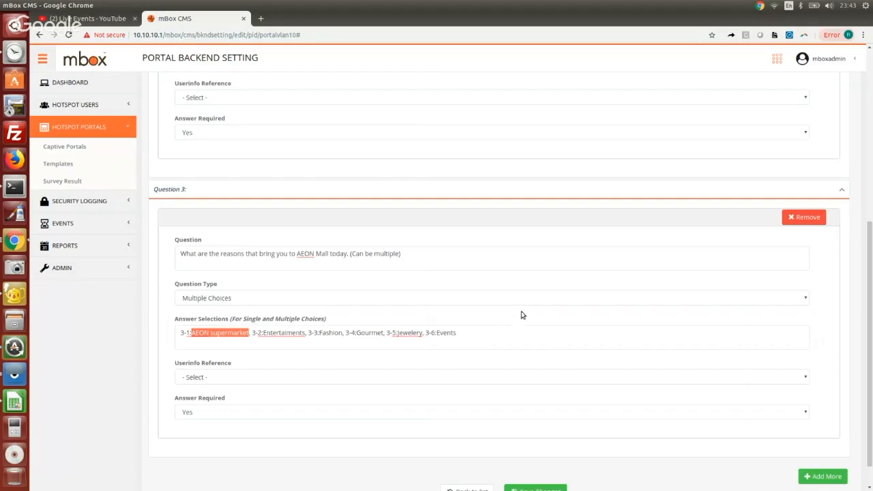
click(268, 335)
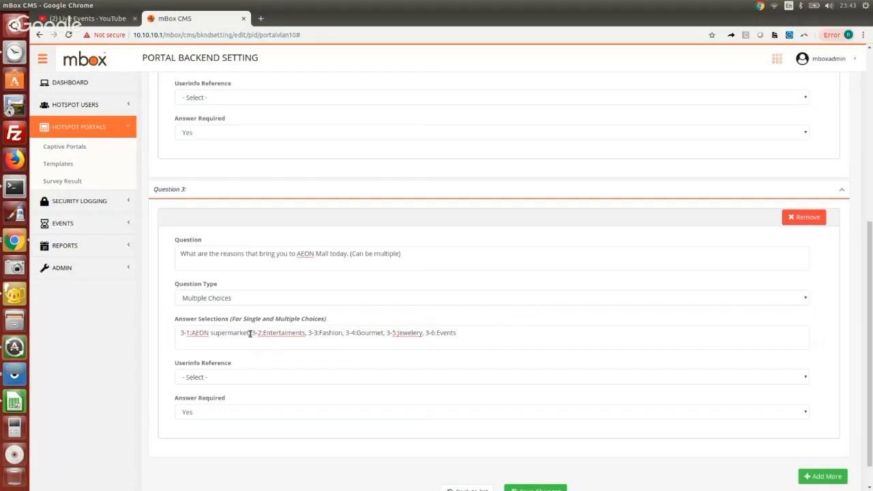
drag(253, 333, 264, 334)
Step: Add Question 4 with the text "Please rate the Security & Safety rendered by the mall: (1=Poor and 5=Excellent)" from the Survey Qs file
scroll(750, 409, down, 1)
click(833, 444)
scroll(649, 293, down, 1)
key(alt+Tab)
drag(779, 257, 478, 255)
click(174, 419)
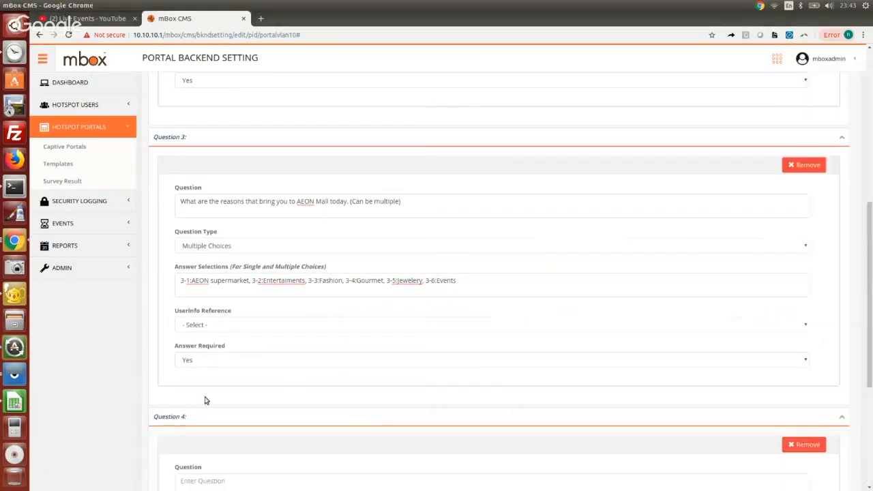
scroll(174, 422, down, 10)
click(317, 246)
key(ctrl+v)
Step: Make Question 4 a Single Choice question with the answer selections "4-1:5, 4-2:4, 4-3:3, 4-4:2, 4-5:1" from the Survey Qs file
click(286, 288)
click(283, 309)
key(alt+Tab)
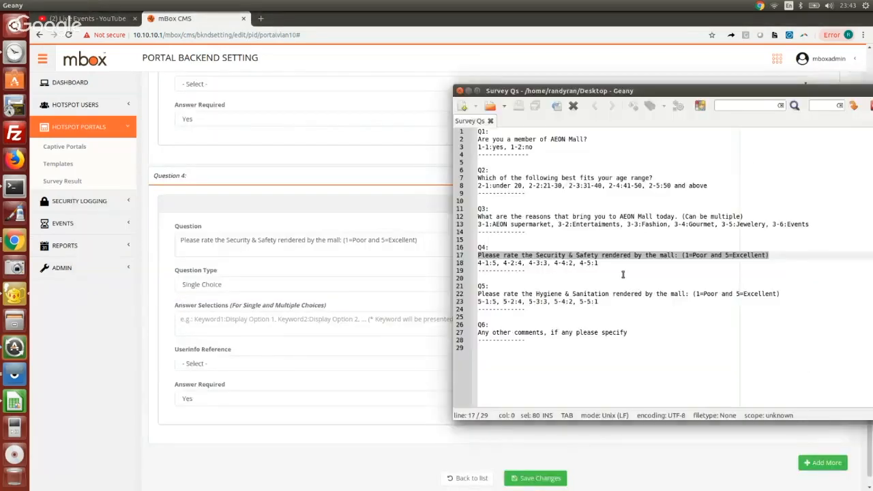
drag(609, 262, 477, 263)
key(ctrl+c)
key(alt+Tab)
key(ctrl+v)
Step: Add Question 5 with the text "Please rate the Hygiene & Sanitation rendered by the mall: (1=Poor and 5=Excellent)" from the Survey Qs file
click(823, 463)
scroll(587, 318, down, 1)
click(177, 418)
key(alt+Tab)
click(782, 294)
drag(782, 294, 478, 294)
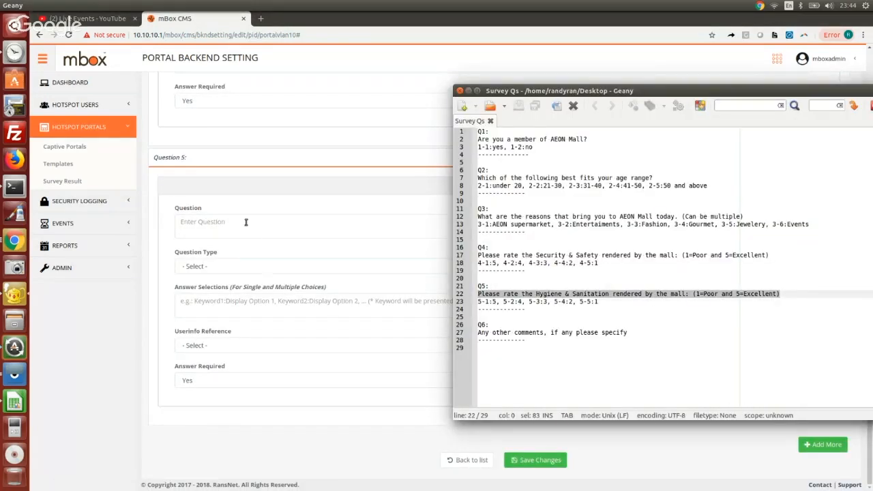
click(246, 222)
key(ctrl+v)
Step: Make Question 5 a Single Choice question with the answer selections "5-1:5, 5-2:4, 5-3:3, 5-4:2, 5-5:1" from the Survey Qs file
click(246, 266)
click(249, 297)
key(alt+Tab)
drag(600, 302, 478, 301)
click(308, 306)
key(ctrl+v)
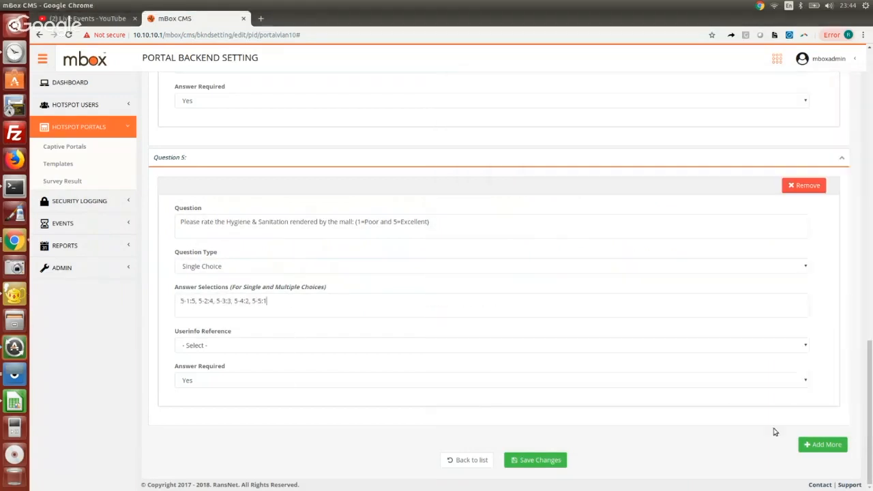
Step: Add Question 6 with the text "Any other comments, if any please specify" copied from the Survey Qs file
click(823, 445)
scroll(592, 316, down, 2)
key(alt+Tab)
drag(633, 332, 477, 333)
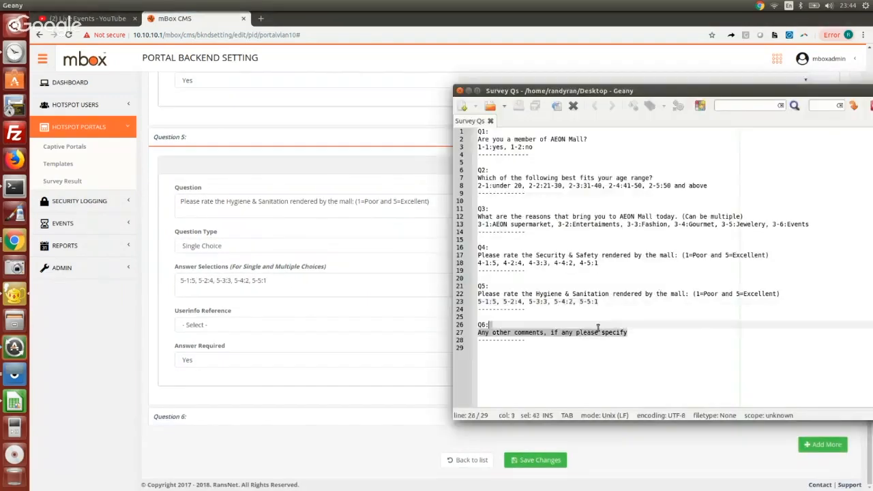
click(173, 418)
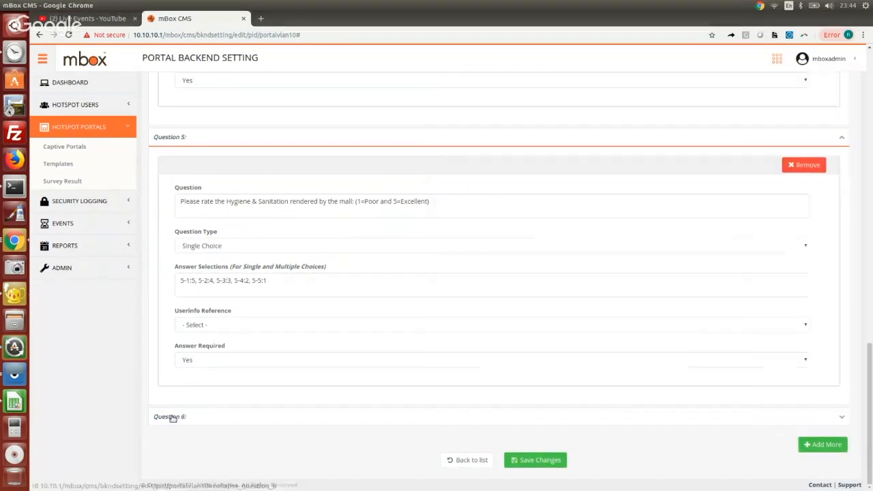
scroll(271, 334, down, 3)
click(273, 315)
key(ctrl+v)
Step: Set Question 6's type to Text and save the survey form changes
click(293, 357)
click(279, 376)
scroll(280, 377, down, 1)
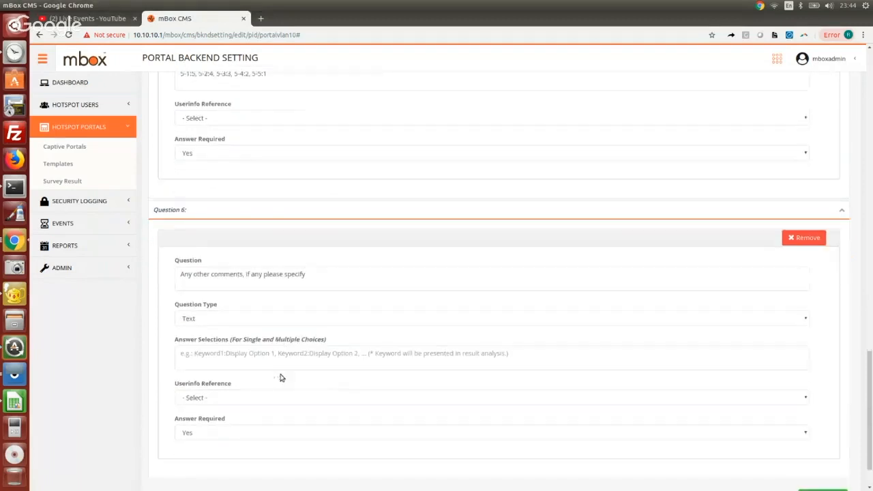
scroll(698, 425, down, 2)
click(539, 457)
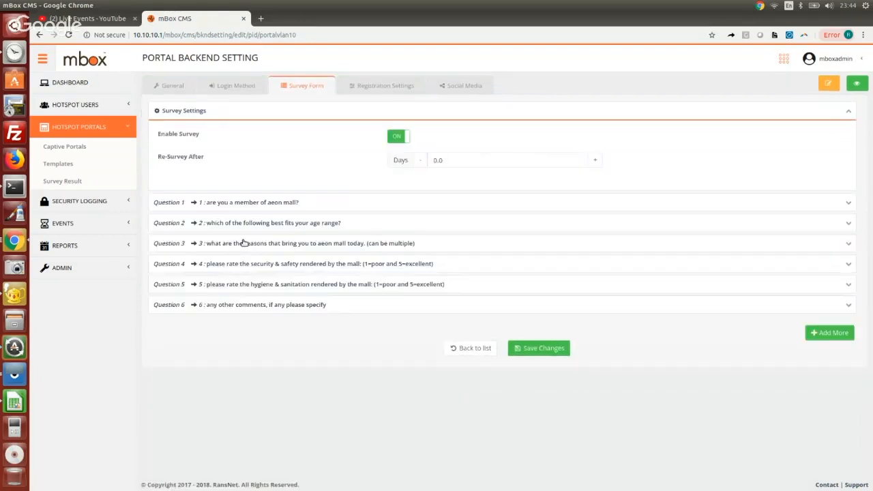
Step: Examine the saved entries of Questions 3 and 4 in the survey form
click(243, 244)
click(242, 244)
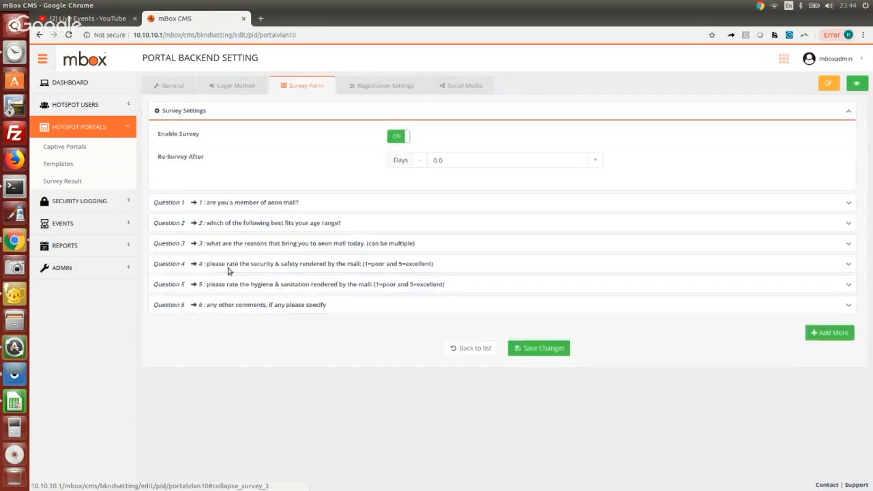
click(231, 266)
scroll(237, 300, down, 2)
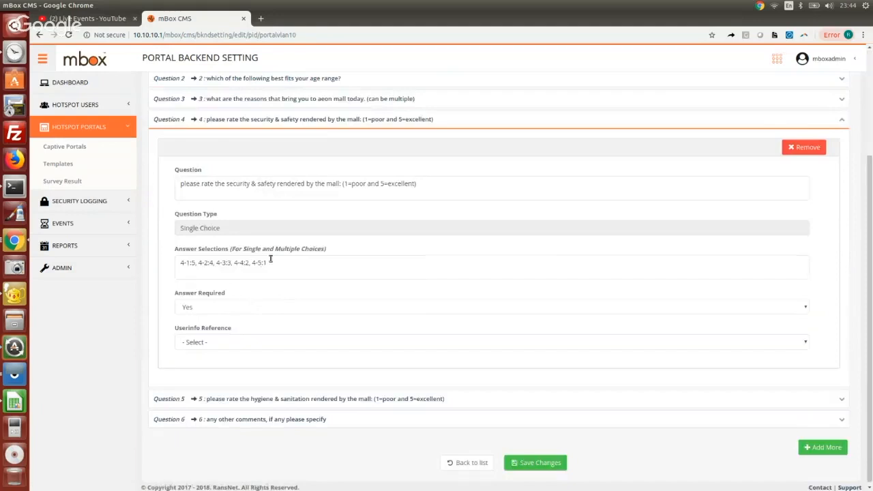
scroll(271, 259, up, 1)
click(269, 176)
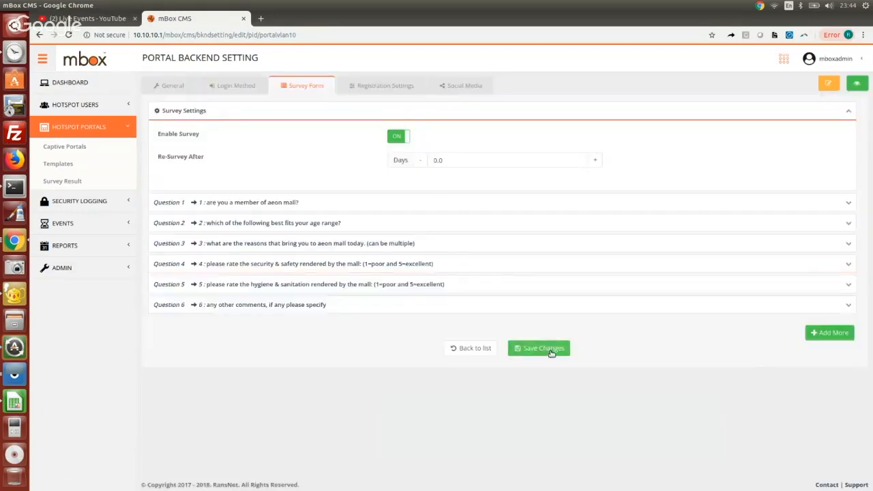
Step: Switch to Vysor and bring up the RansNet Free WIFI captive portal page on the mirrored phone
click(15, 375)
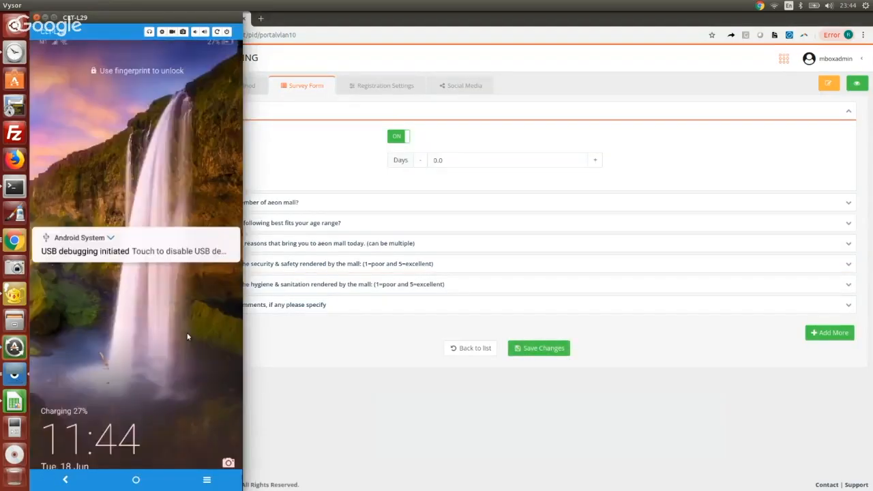
click(188, 336)
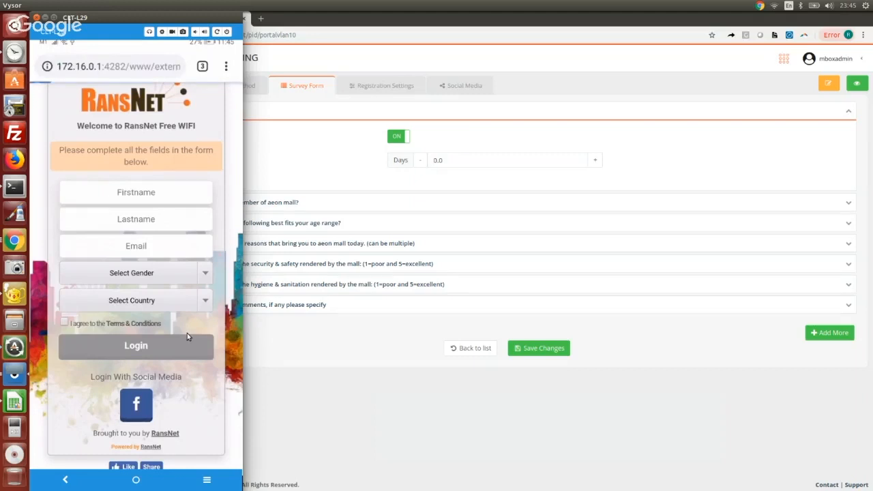
Step: Switch back to mBox in Chrome and open the local users list in the hotspot User Management
click(295, 149)
click(76, 104)
click(70, 126)
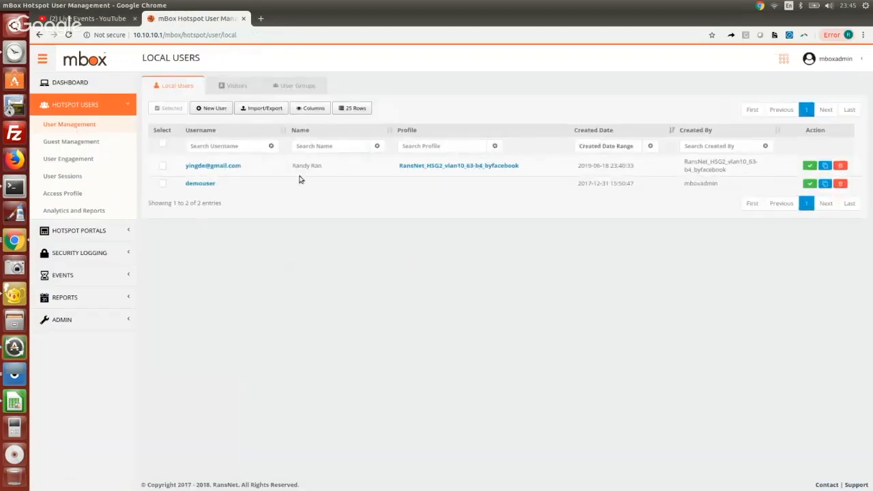
Step: Open the hotspot portals' Survey Result list and examine the MAC address and time of the Question 5 response
click(103, 230)
click(64, 182)
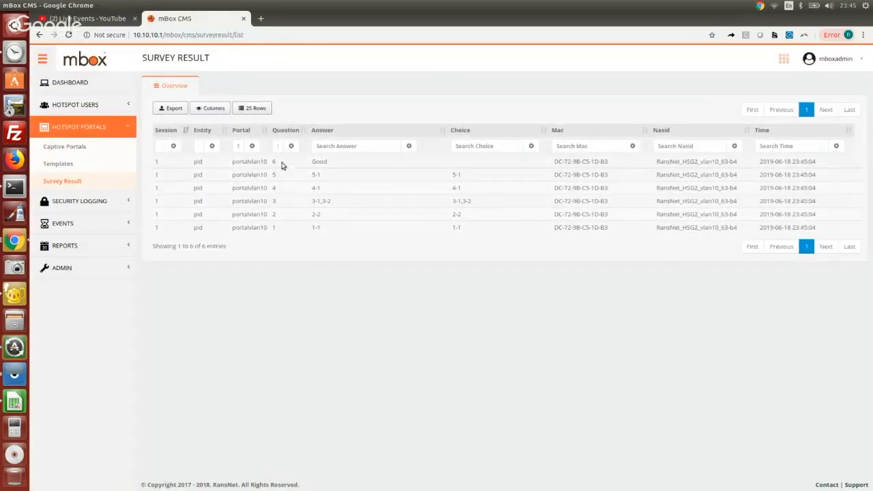
drag(555, 175, 608, 175)
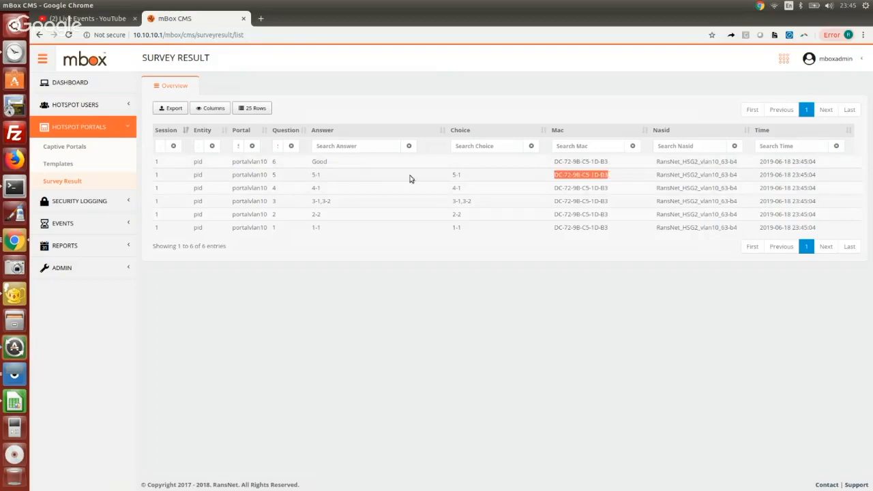
click(720, 179)
drag(724, 176, 825, 180)
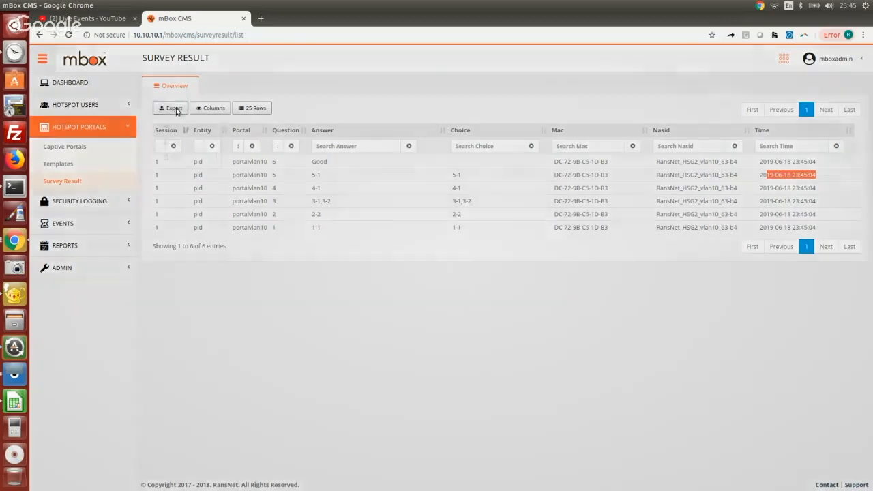
Step: Export the survey results as a CSV file, then dismiss the export options and the download notice
click(174, 109)
click(184, 128)
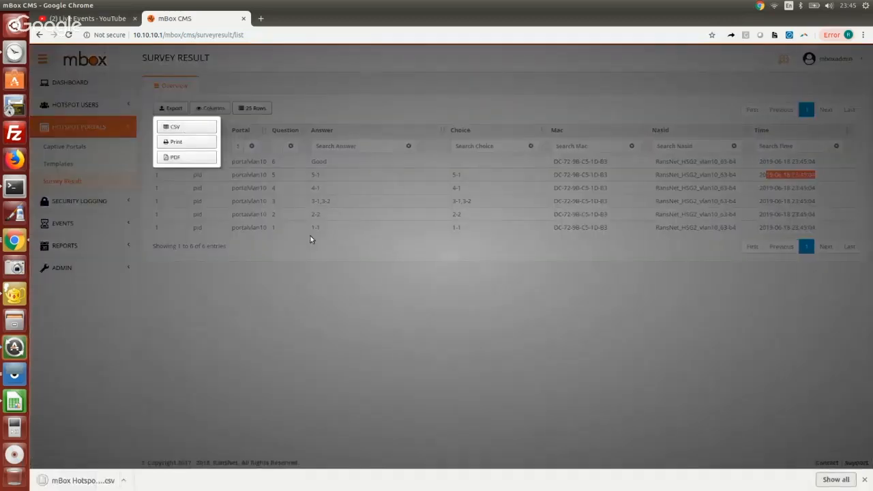
click(462, 328)
click(865, 480)
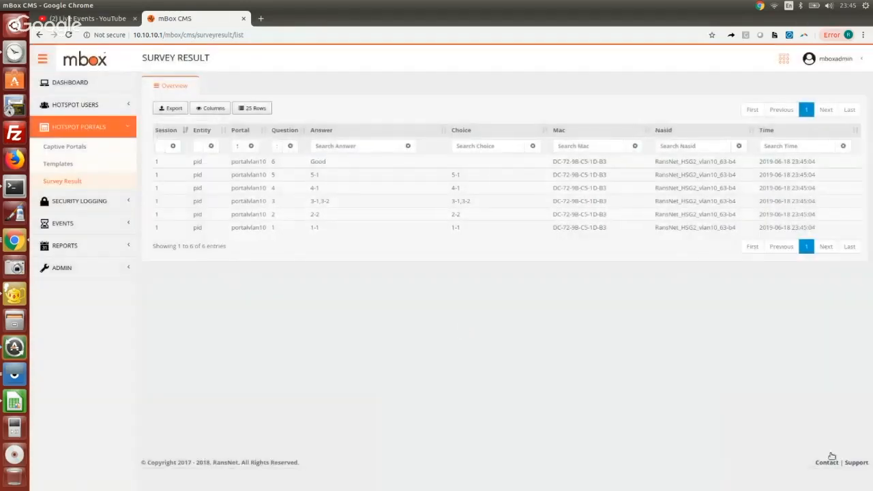